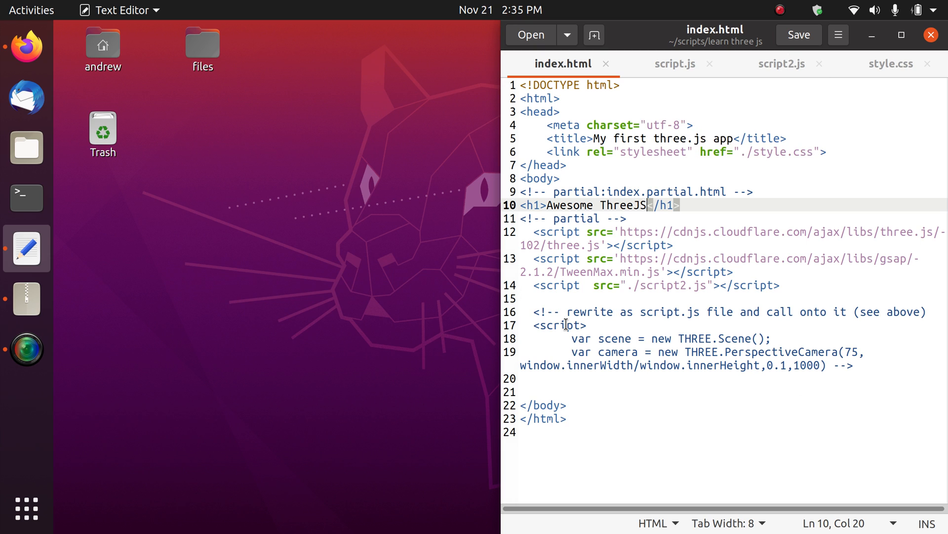
In a new blank document, list node and npm under a PREREQs heading inserted above them.
click(594, 36)
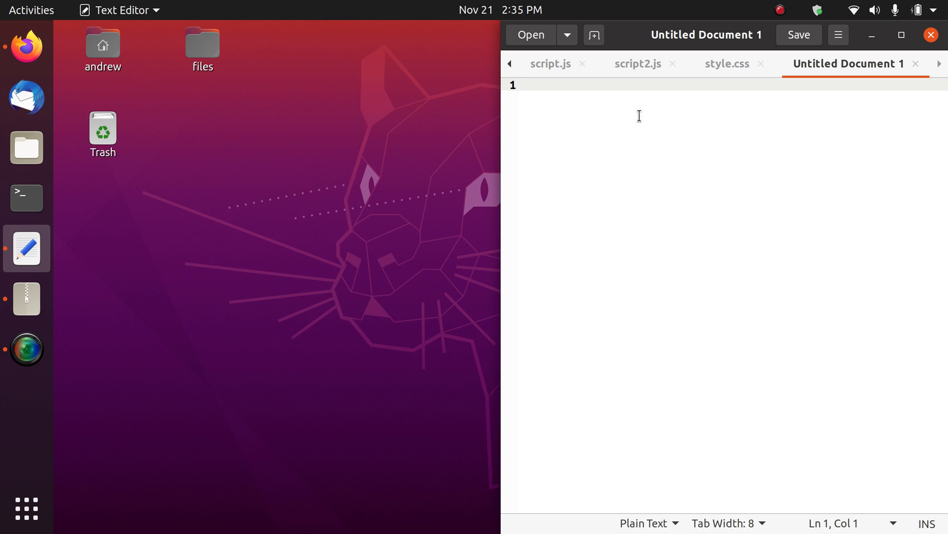
text(node)
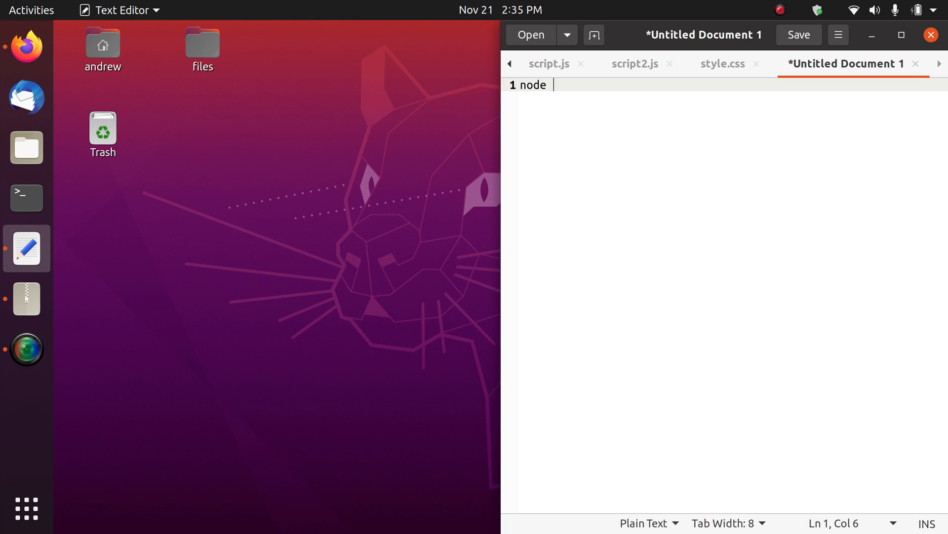
key(Return)
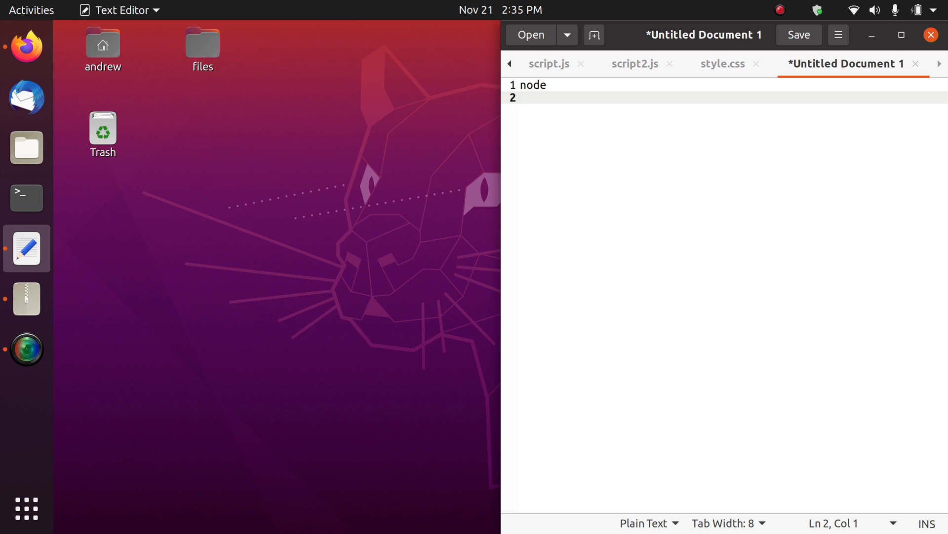
text(no)
key(BackSpace)
text(pm)
key(Up)
key(Home)
key(Return)
key(Up)
text(PREQE)
key(BackSpace)
key(BackSpace)
text(REQs)
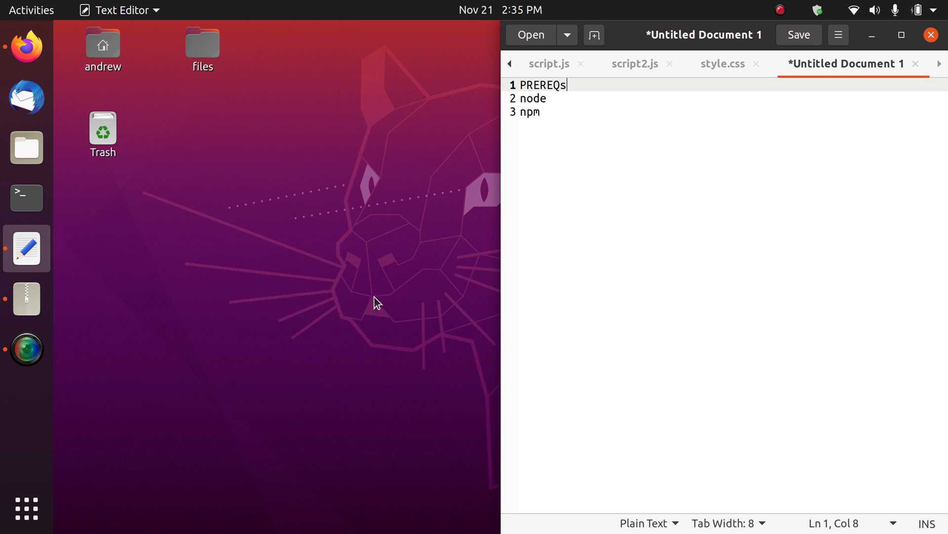
In a new terminal, run 'googler install nodejs', review the guides, then quit back to the shell.
key(ctrl+alt+t)
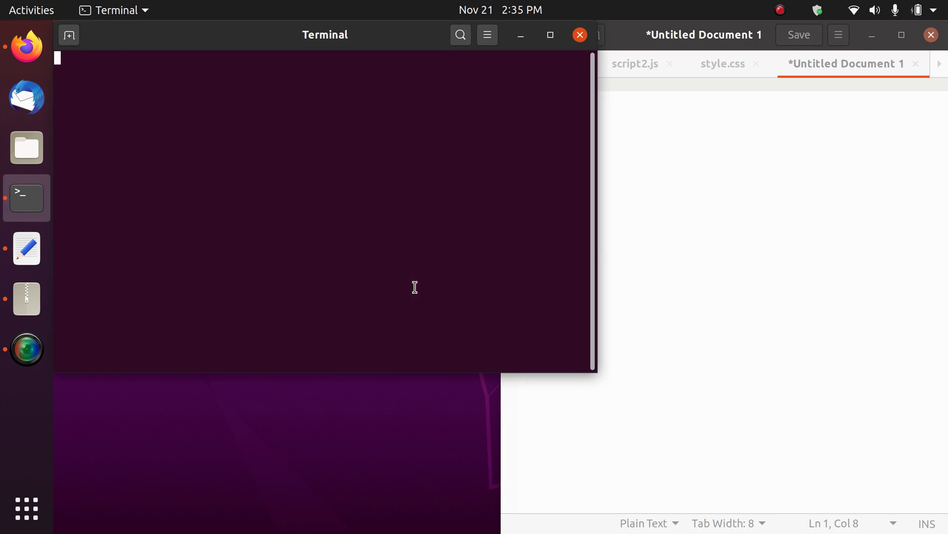
text(googler g)
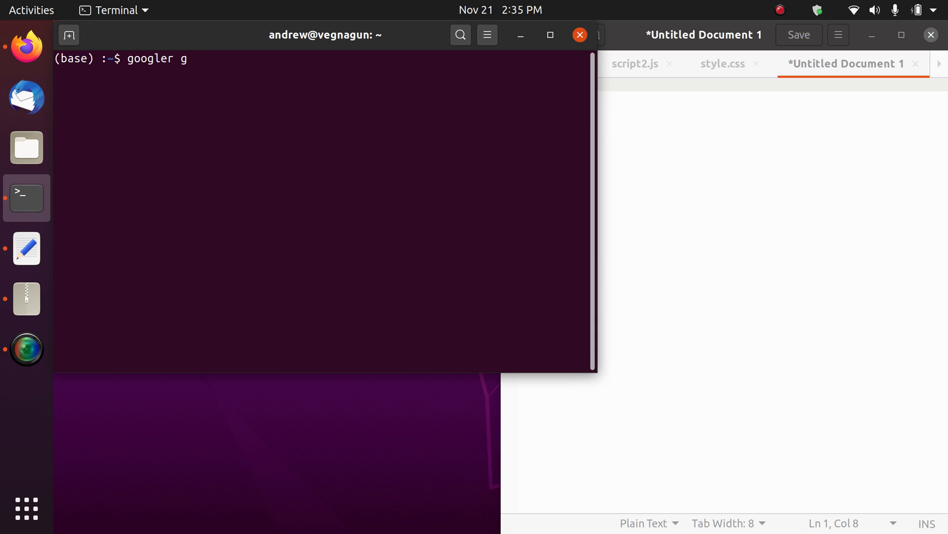
mouse_move(361, 37)
mouse_down()
mouse_move(520, 379)
mouse_move(413, 88)
mouse_up()
key(BackSpace)
text(node)
key(BackSpace)
key(BackSpace)
key(BackSpace)
key(BackSpace)
text(install node)
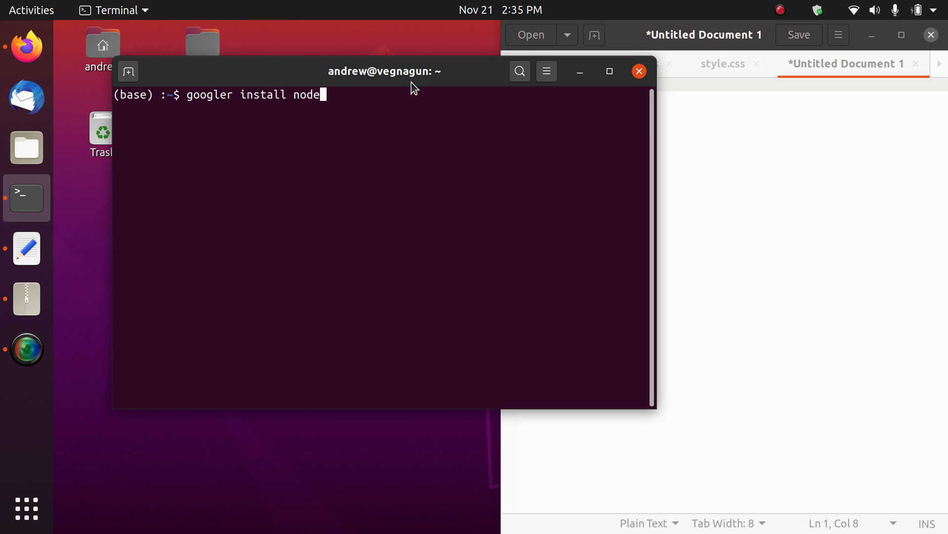
text(js)
key(Return)
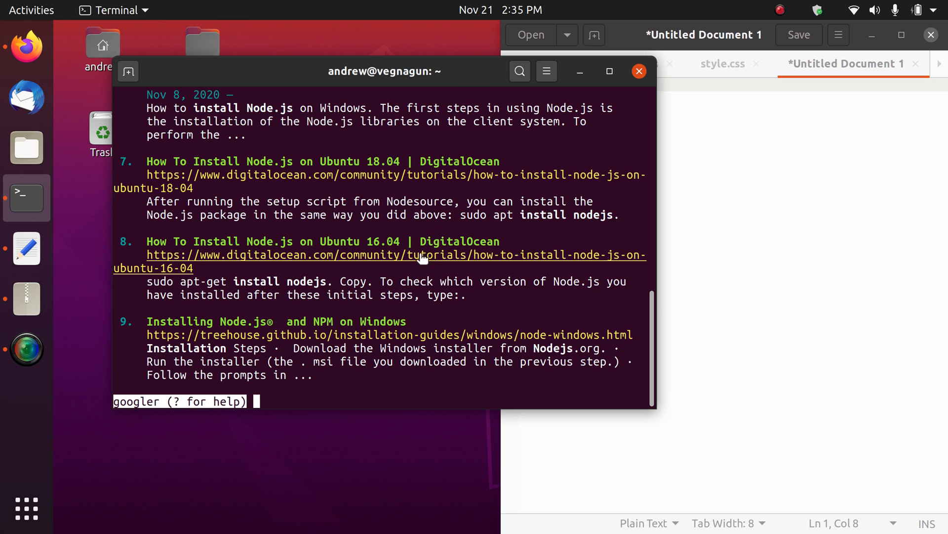
scroll(418, 272, up, 5)
scroll(419, 272, up, 5)
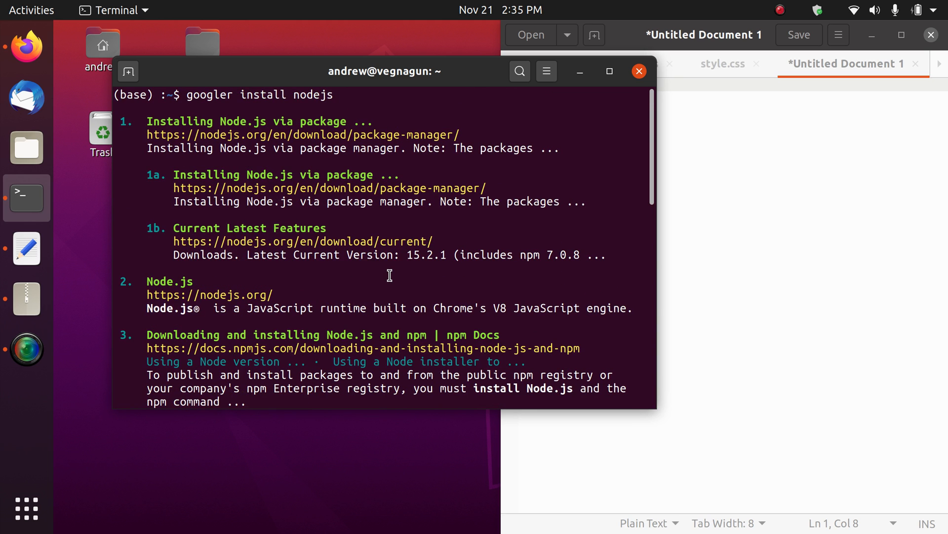
scroll(390, 275, down, 5)
scroll(390, 275, down, 5)
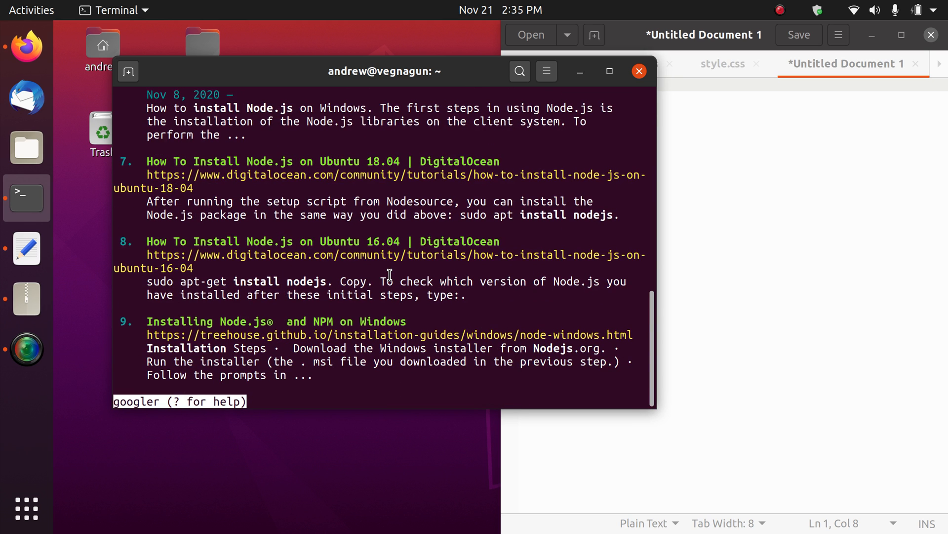
key(ctrl+c)
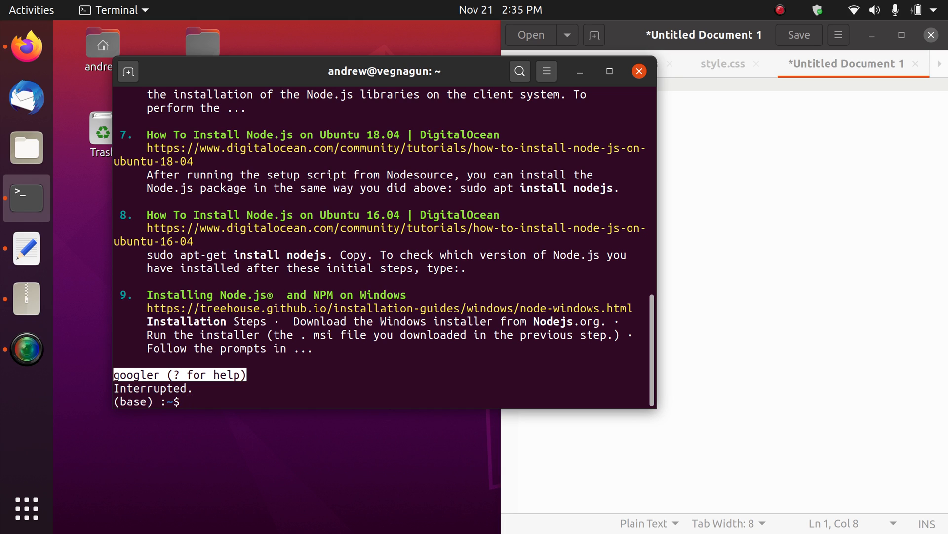
text(node -)
text(v)
Run 'node -v' (v14.15.1) and 'npm -v' (6.14.9), with the terminal snapped to the left half.
key(Return)
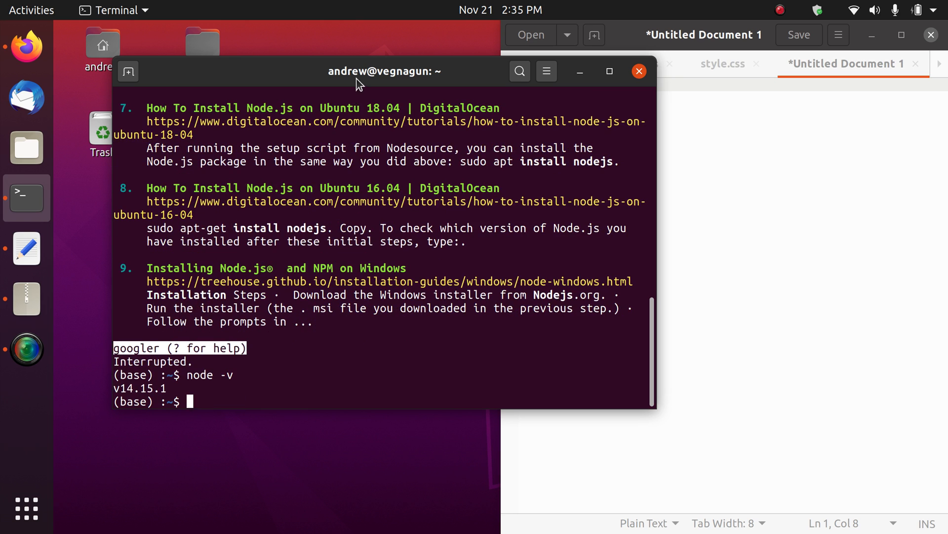
drag(357, 78, 2, 222)
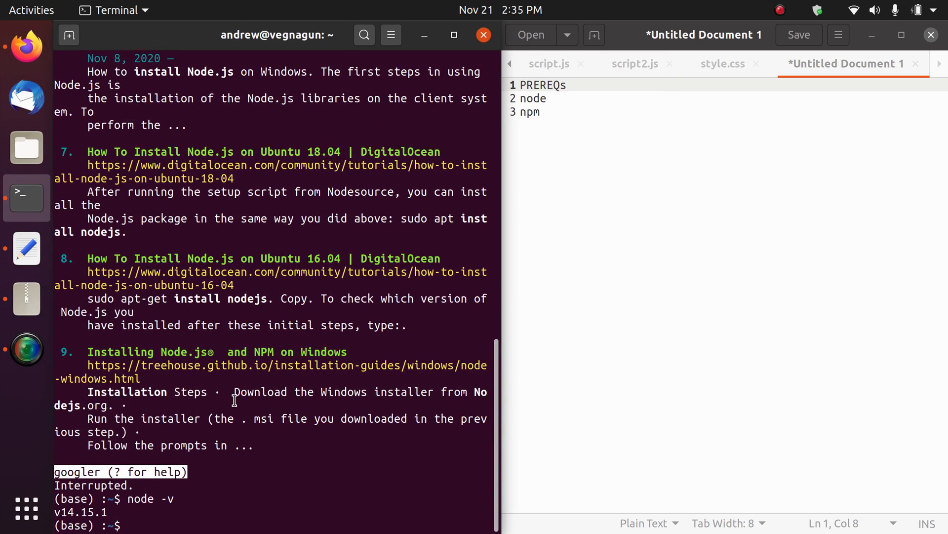
text(npm -v)
key(Return)
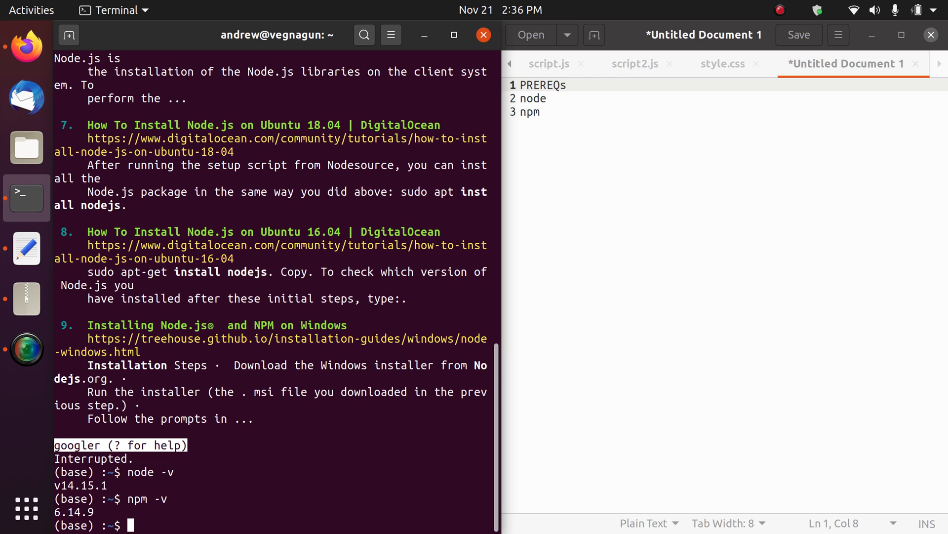
text(install)
Run 'googler live server npm' to list results for the live-server package.
key(BackSpace)
key(BackSpace)
key(BackSpace)
key(BackSpace)
key(BackSpace)
text(googler)
text(live server npm)
key(Return)
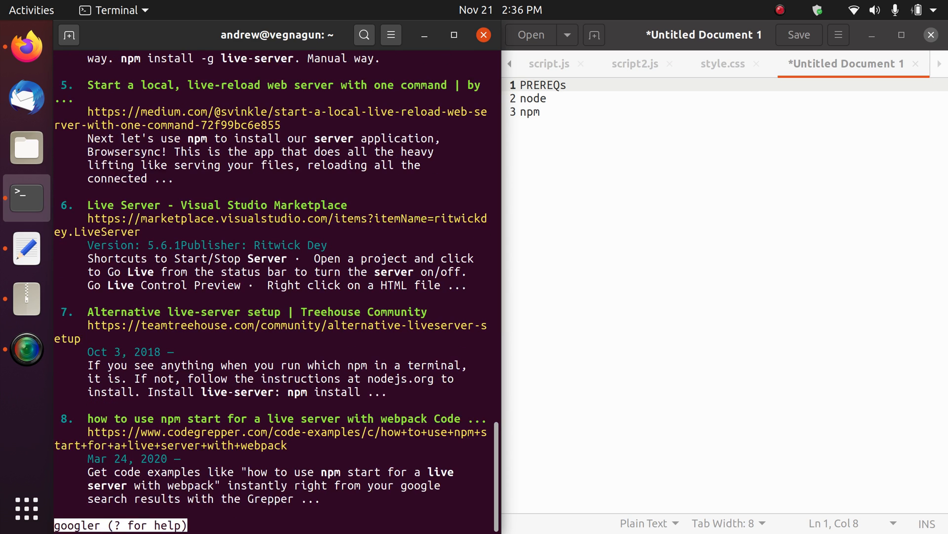
scroll(148, 328, up, 5)
scroll(155, 328, up, 5)
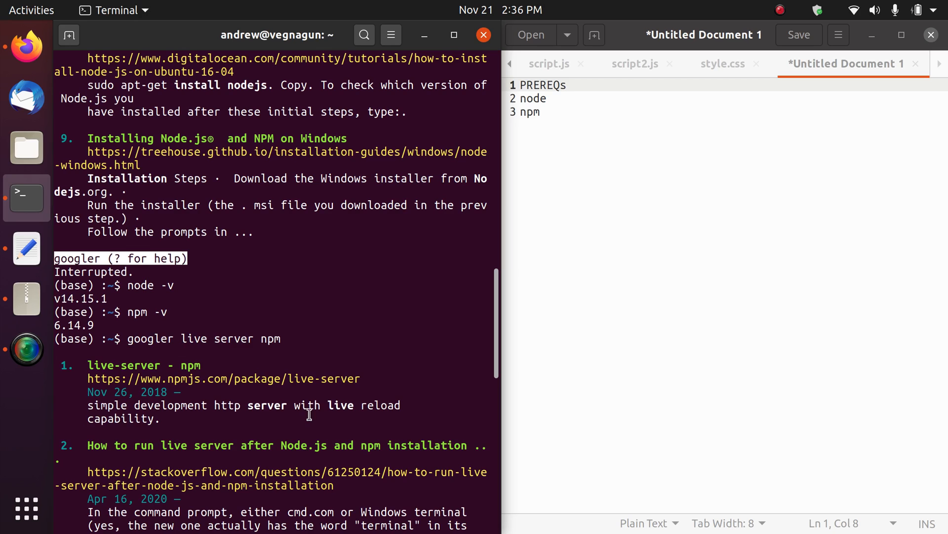
scroll(309, 415, down, 10)
scroll(309, 415, down, 6)
text(1)
Open the first result in Firefox full screen and find the npm match under Installation.
key(Return)
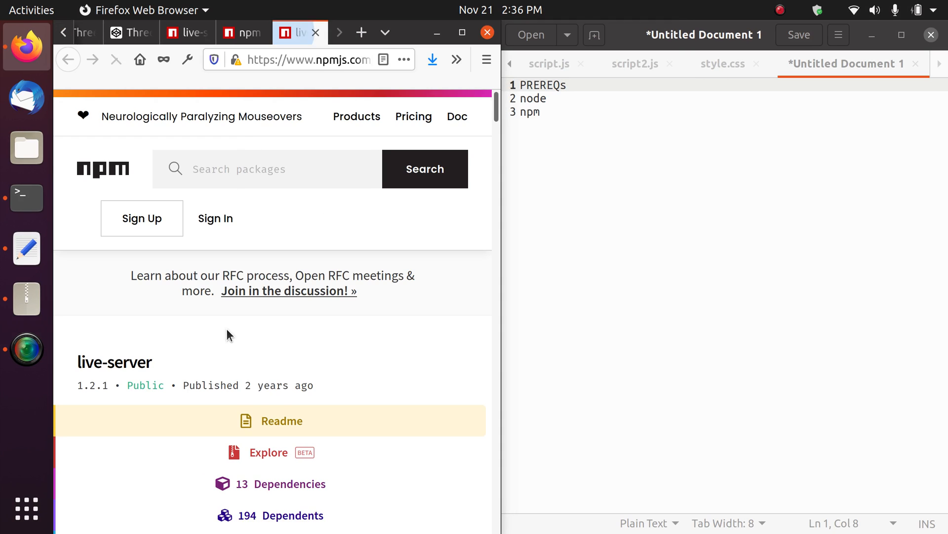
scroll(227, 329, down, 2)
scroll(226, 329, down, 4)
scroll(226, 330, down, 5)
scroll(333, 282, up, 5)
scroll(456, 200, up, 5)
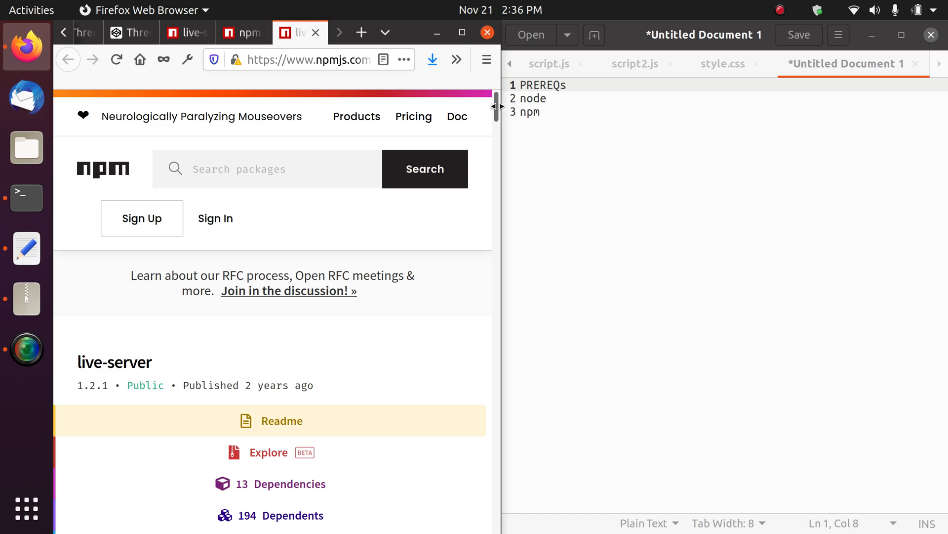
mouse_move(499, 119)
mouse_down()
mouse_move(484, 227)
mouse_move(483, 186)
mouse_up()
click(461, 33)
scroll(373, 364, up, 3)
scroll(410, 374, up, 2)
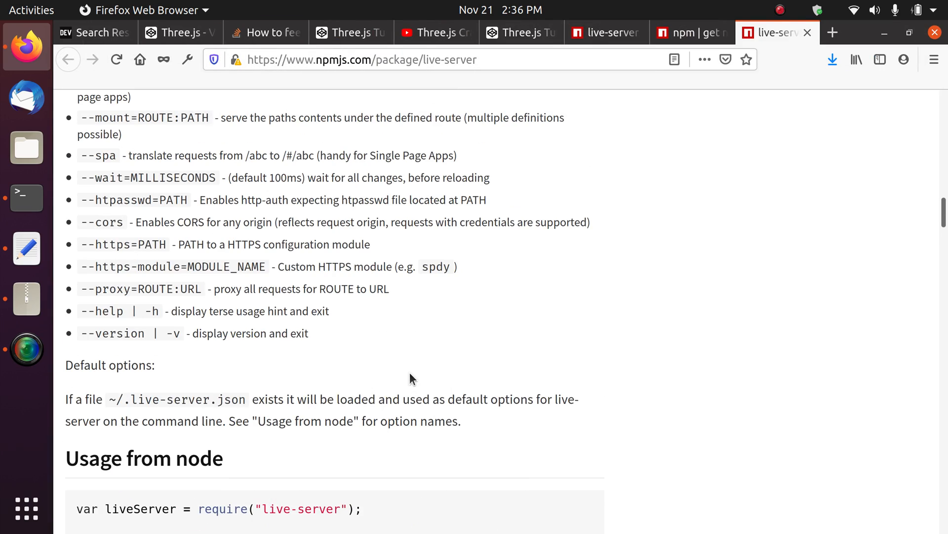
key(ctrl+f)
text(npm)
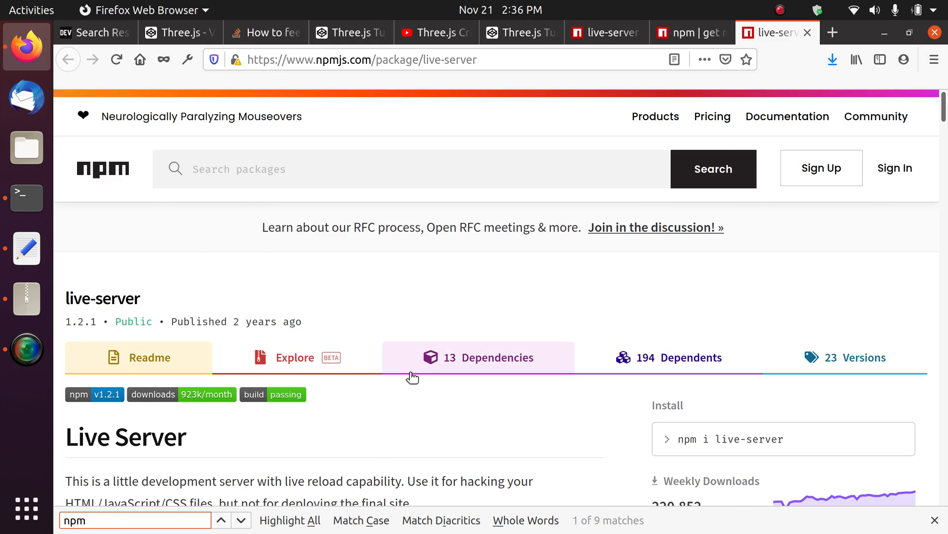
key(Return)
Copy the 'npm install -g live-server' command and minimize Firefox to reveal the terminal.
drag(265, 378, 73, 373)
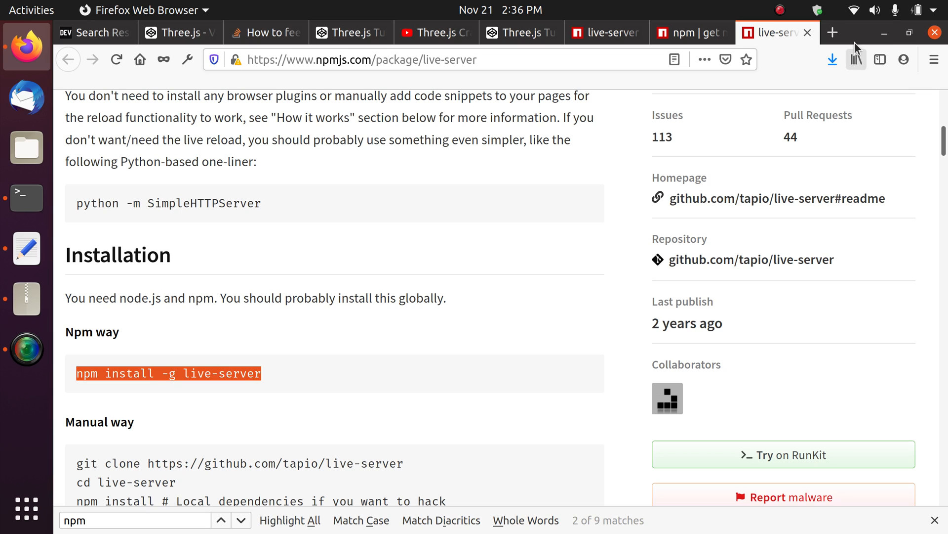
right_click(193, 367)
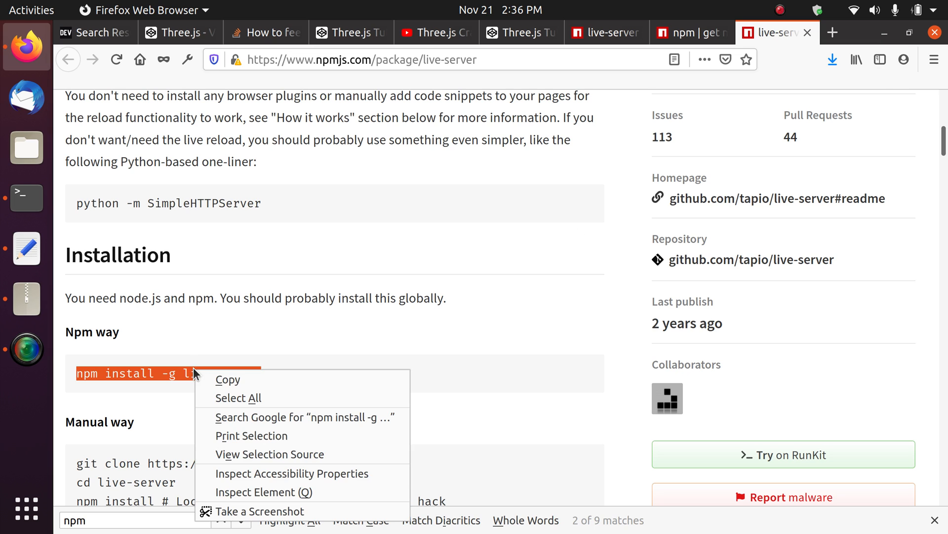
click(228, 381)
click(893, 34)
Quit googler and run the pasted 'npm install -g live-server', which fails with EACCES permission denied.
key(ctrl+c)
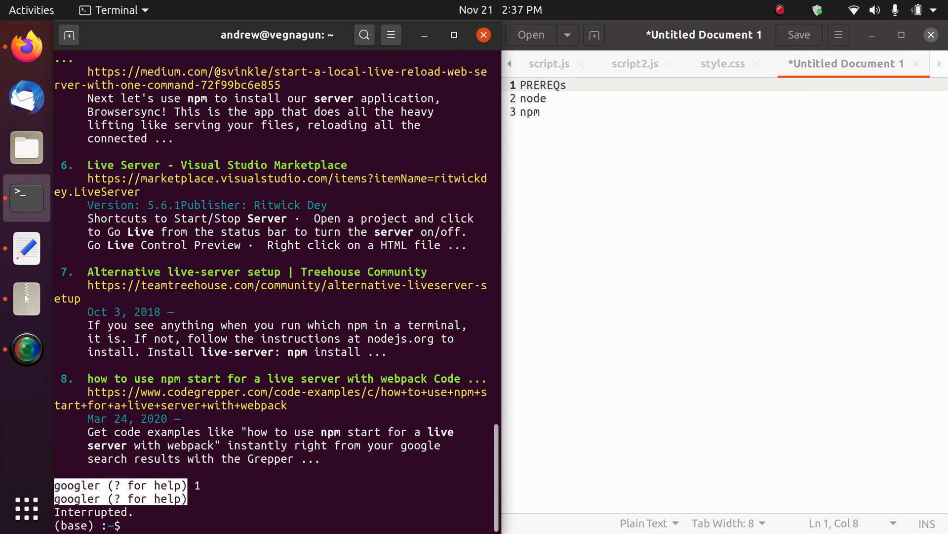
text(npm)
key(BackSpace)
key(BackSpace)
key(BackSpace)
key(BackSpace)
key(ctrl+shift+v)
key(Left)
key(Left)
key(Left)
key(Left)
key(Left)
key(Left)
key(Right)
key(Right)
key(Right)
key(Right)
key(Right)
key(Right)
key(Right)
key(Right)
key(Right)
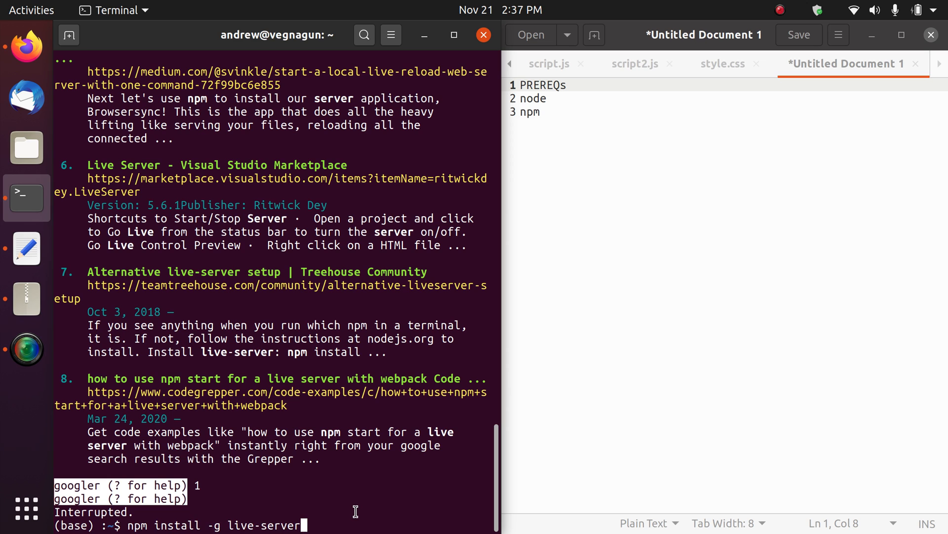
key(Return)
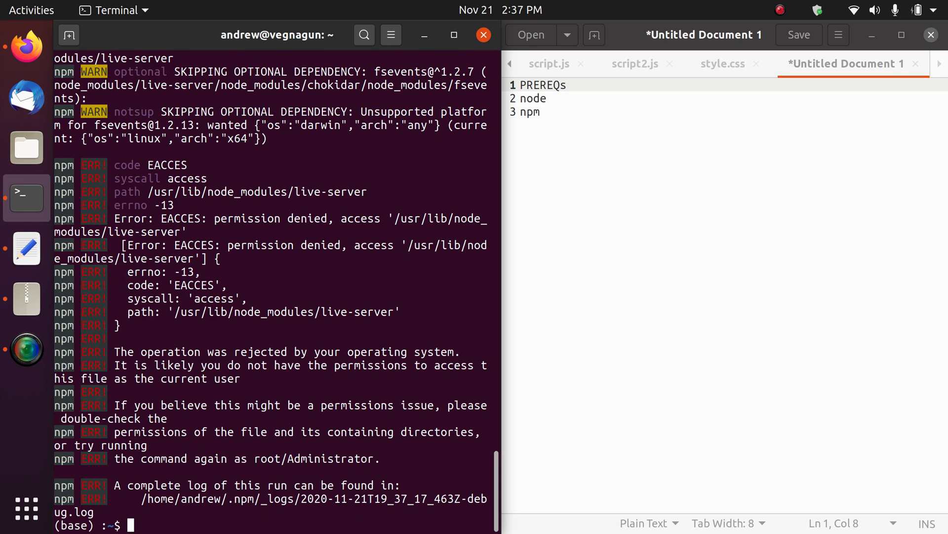
text(sudo )
text(npm install -g live-server)
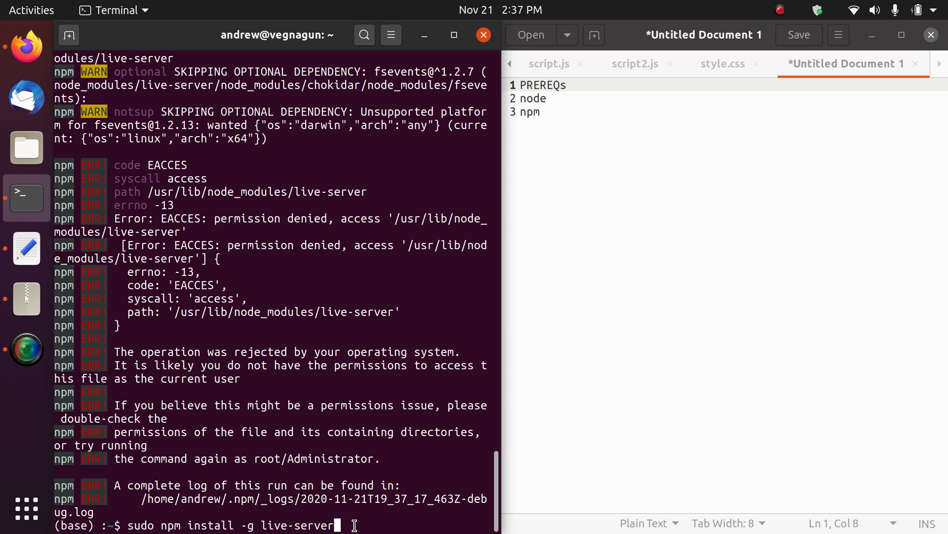
key(Return)
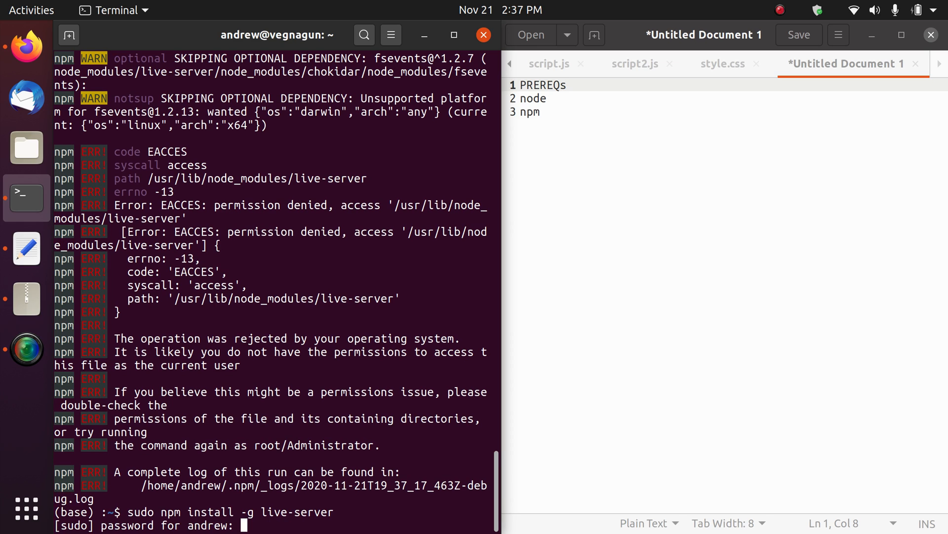
key(Return)
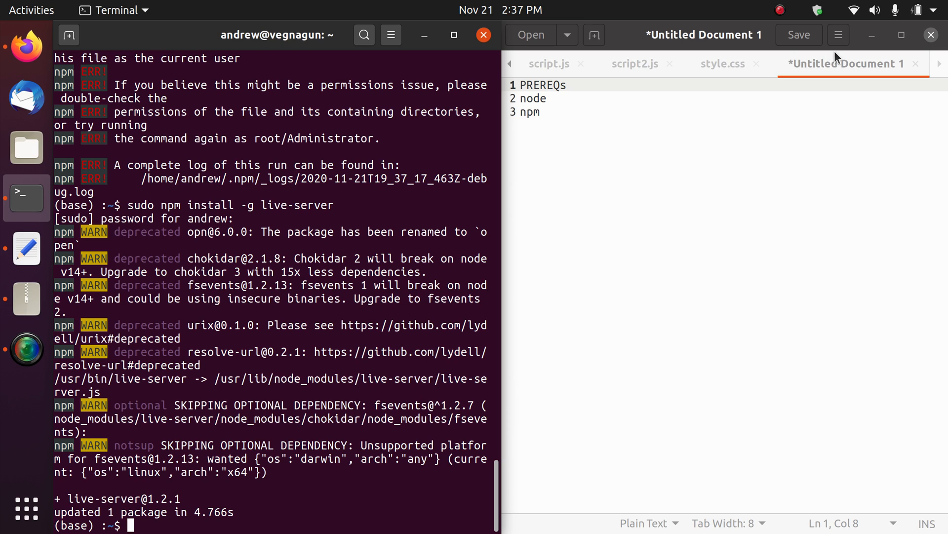
click(916, 64)
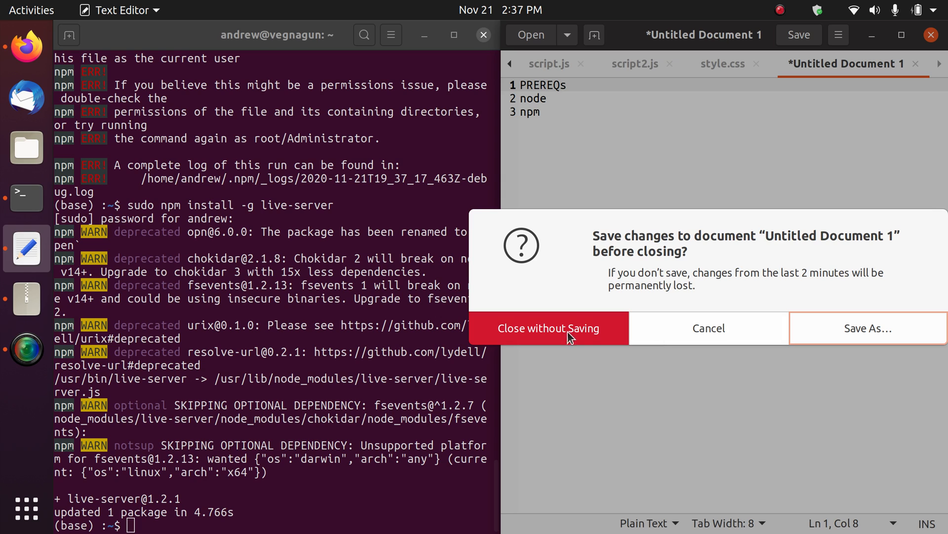
Keep the notes open for now and glance through style.css, script2.js and script.js.
click(680, 328)
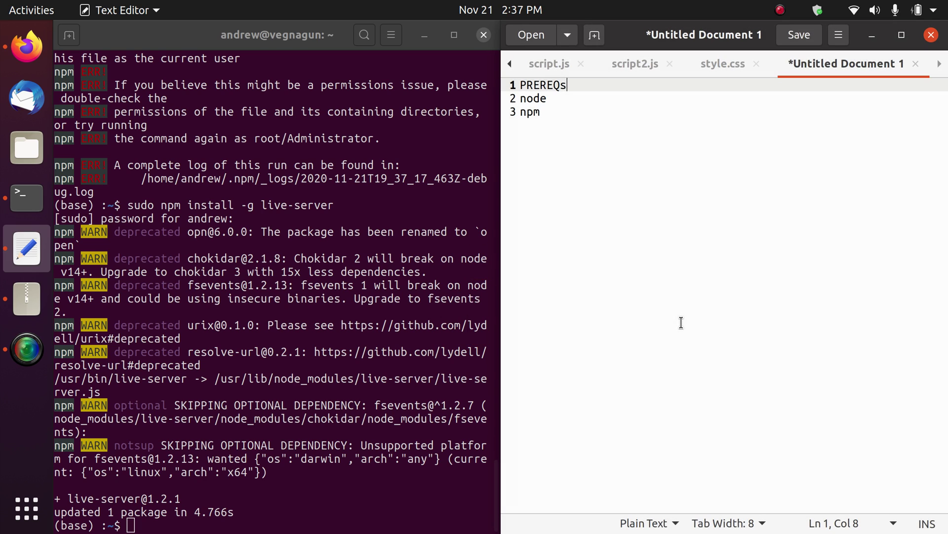
click(730, 66)
click(636, 67)
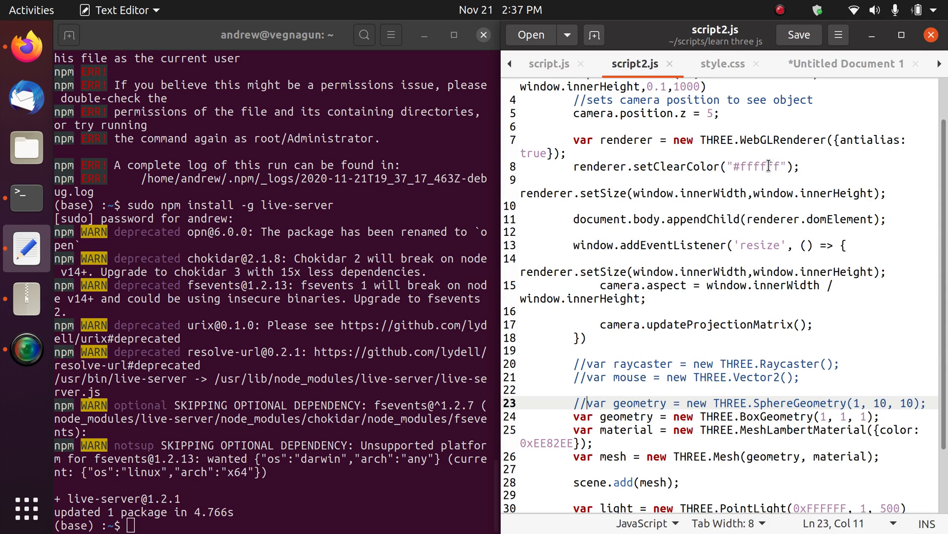
click(543, 69)
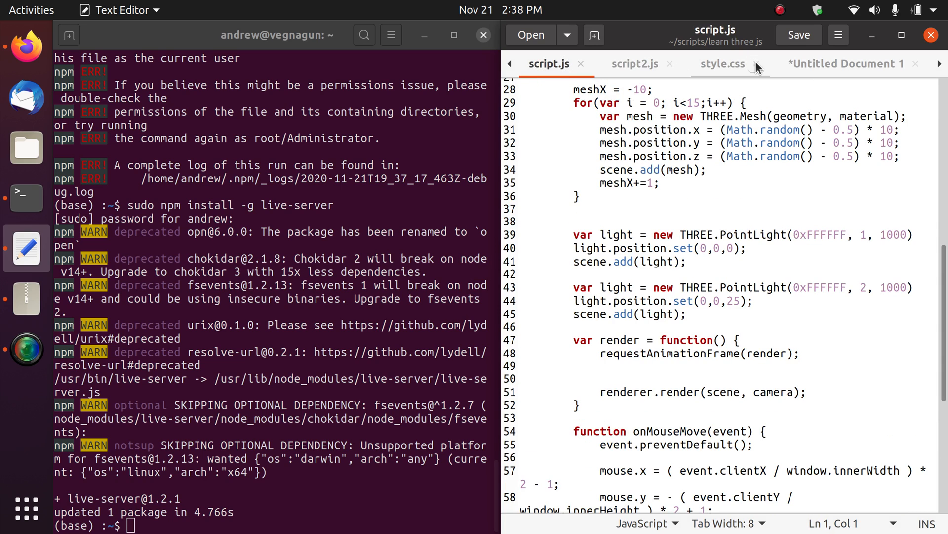
click(889, 65)
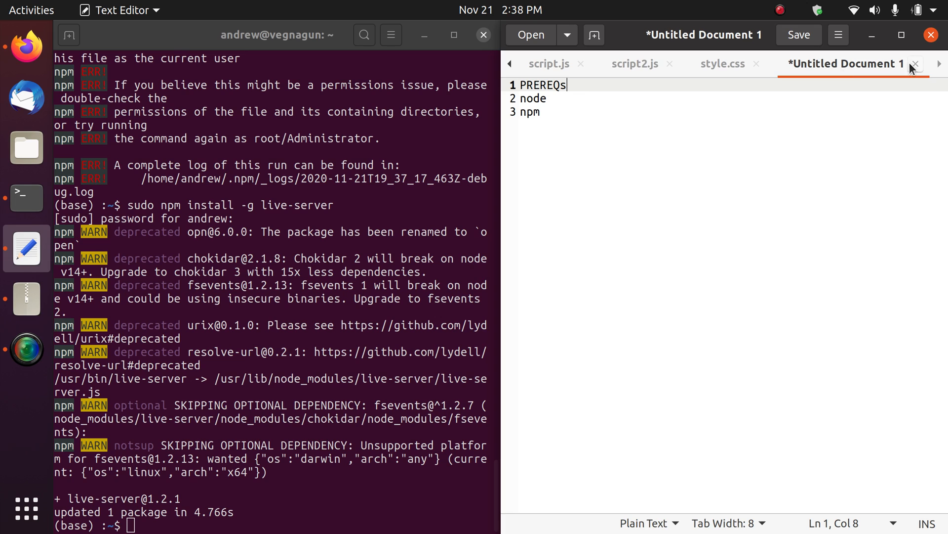
Close Untitled Document 1 without saving, show index.html, then return to the terminal.
click(916, 64)
click(539, 333)
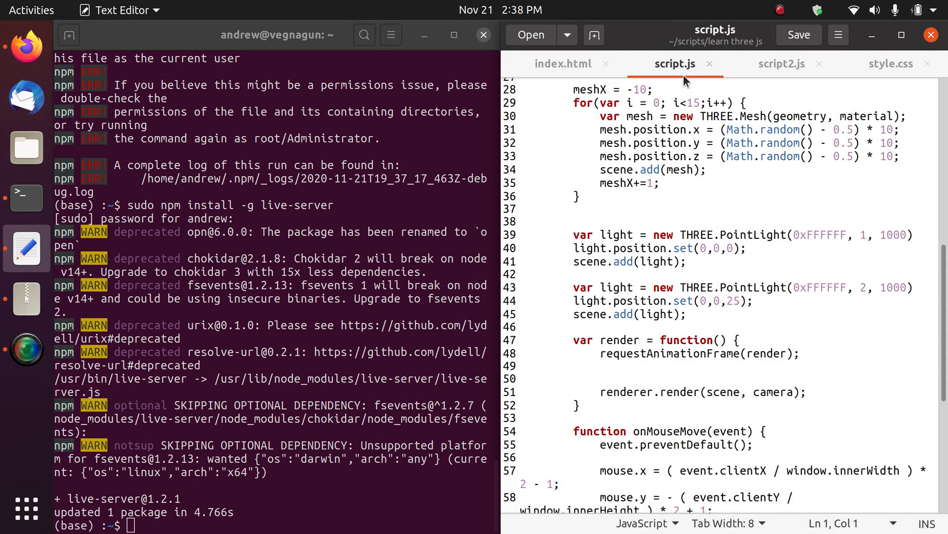
click(567, 69)
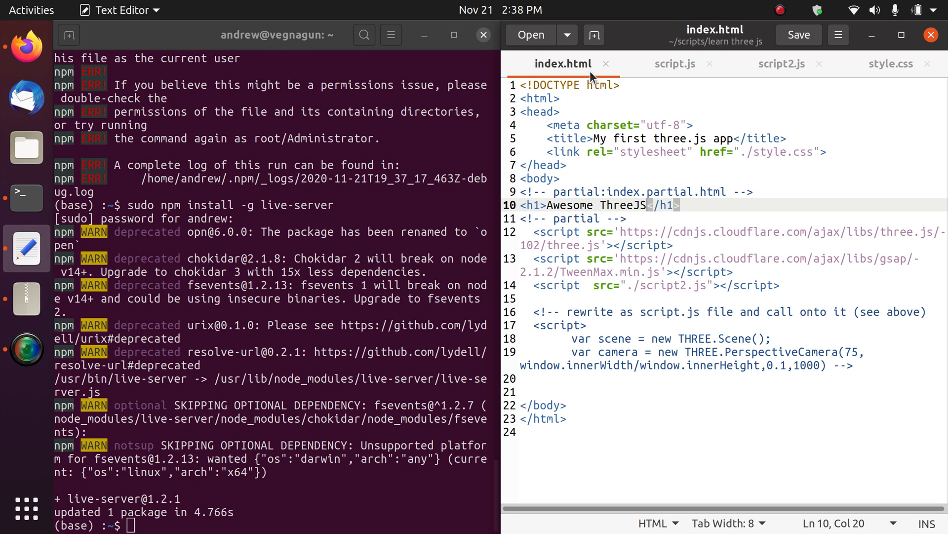
click(389, 409)
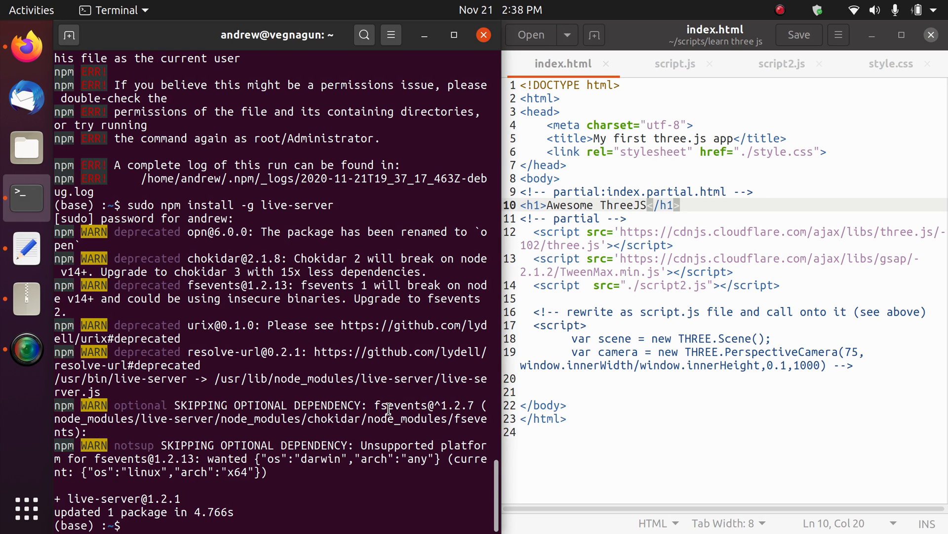
text(cd s)
Change into the learn three js folder and list index.html, script.js, script2.js and style.css.
key(Tab)
text(le)
key(Tab)
text(th)
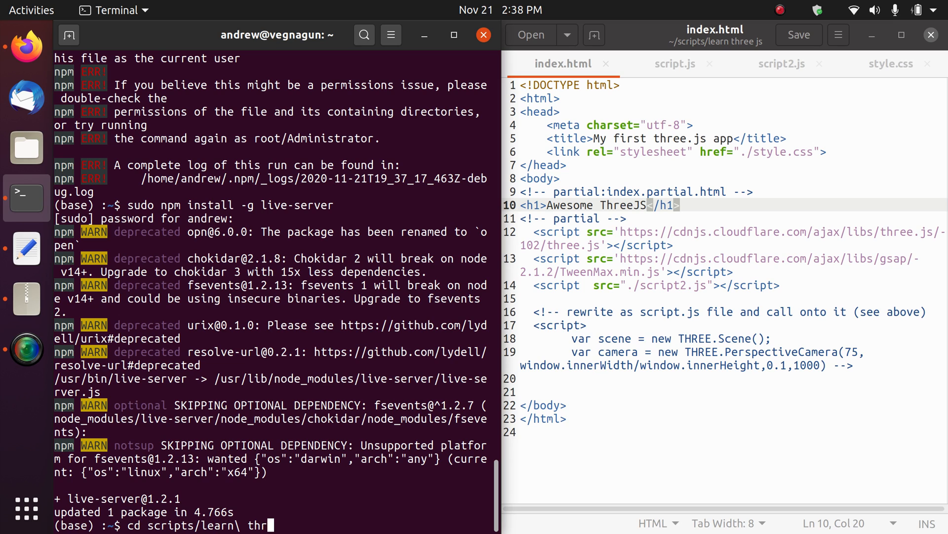
key(Tab)
key(Return)
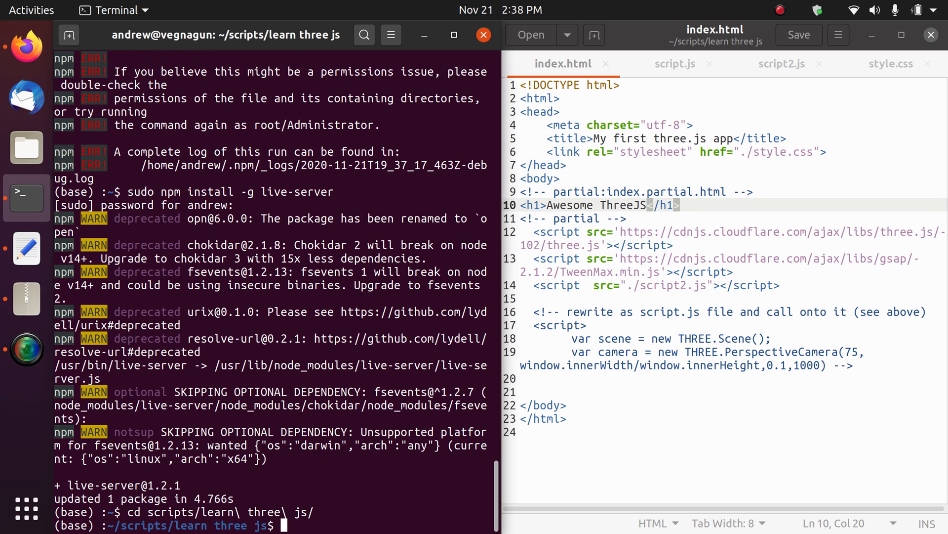
text(ls)
key(Return)
text(ls -l -t)
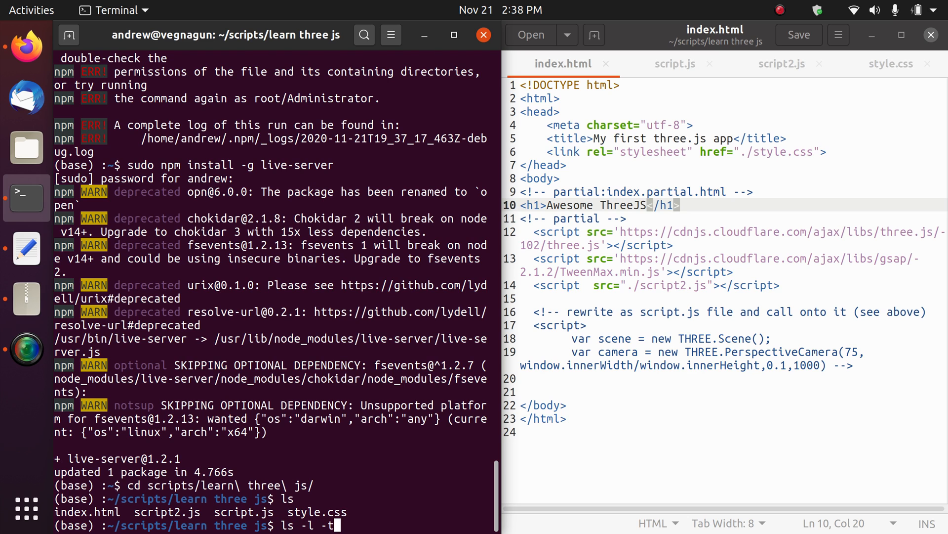
key(Return)
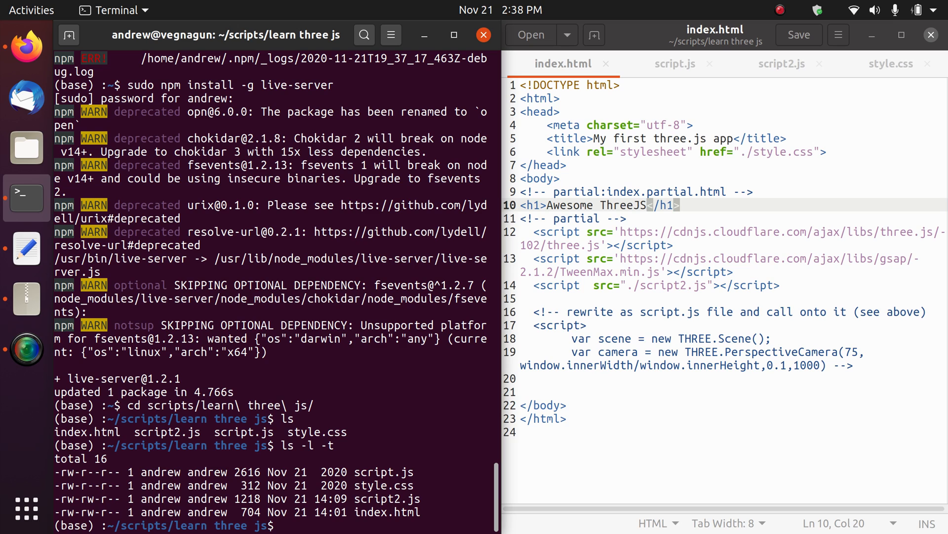
text(liv)
Tab-complete 'live-server' at the prompt, ready to run.
key(BackSpace)
key(BackSpace)
key(BackSpace)
text(liv)
key(Tab)
Run live-server and reload 127.0.0.1:8080 in Firefox tiled left, showing Awesome ThreeJS and a pink square.
key(Return)
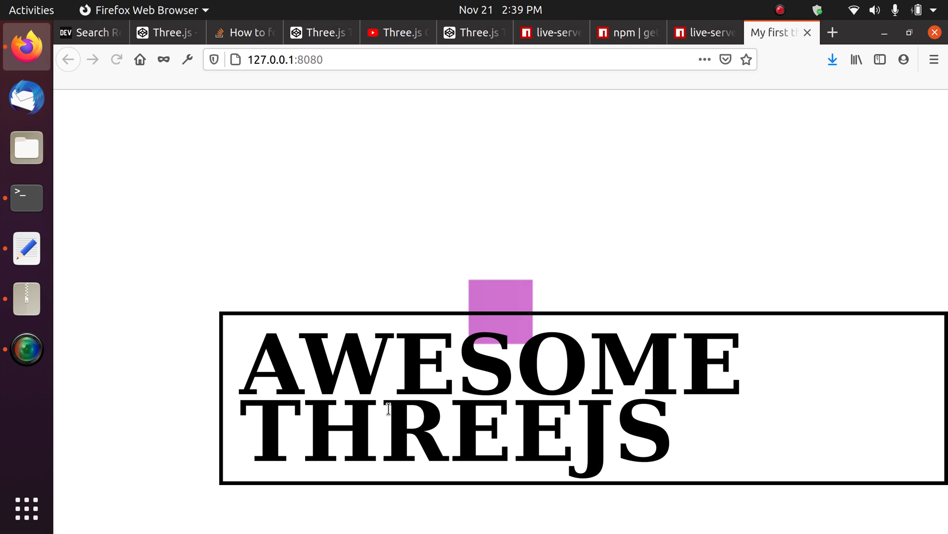
double_click(859, 33)
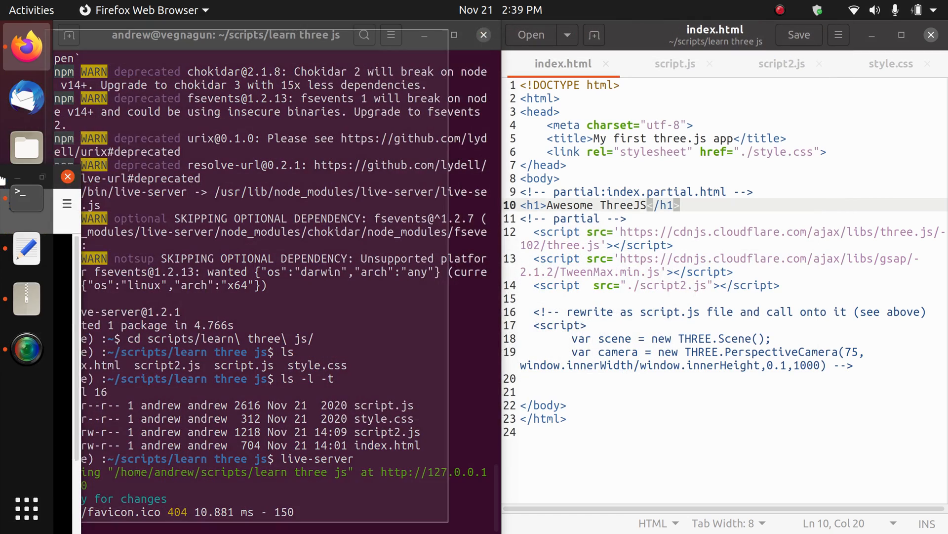
click(116, 59)
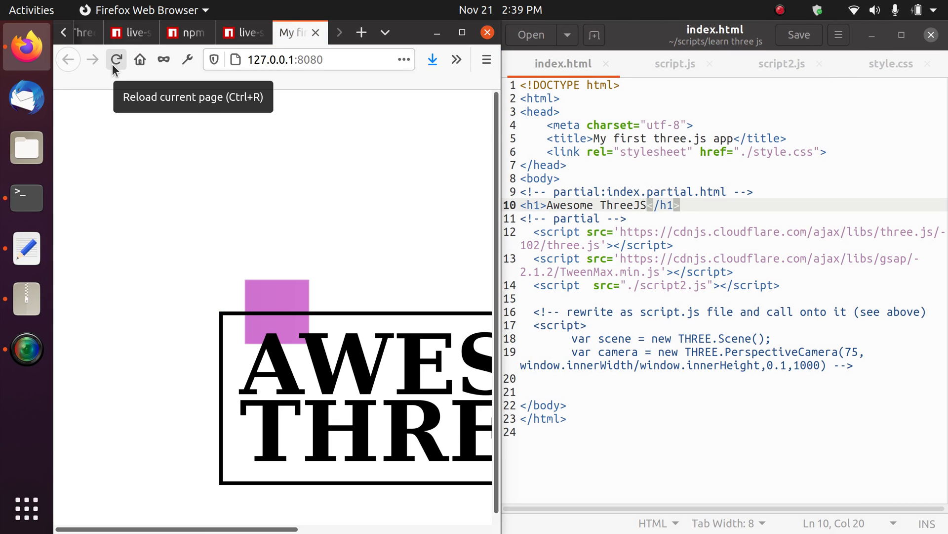
Bring gedit forward and switch to the script2.js file.
click(704, 401)
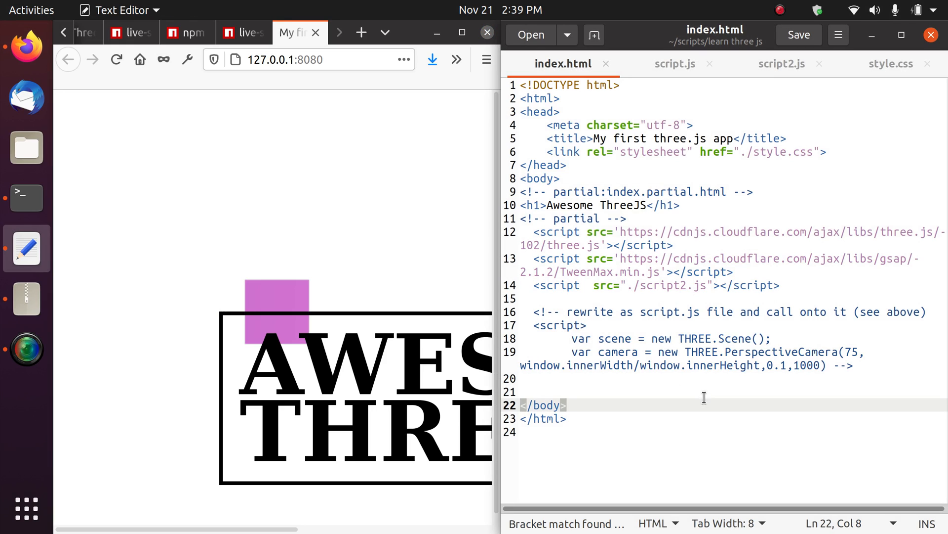
click(655, 233)
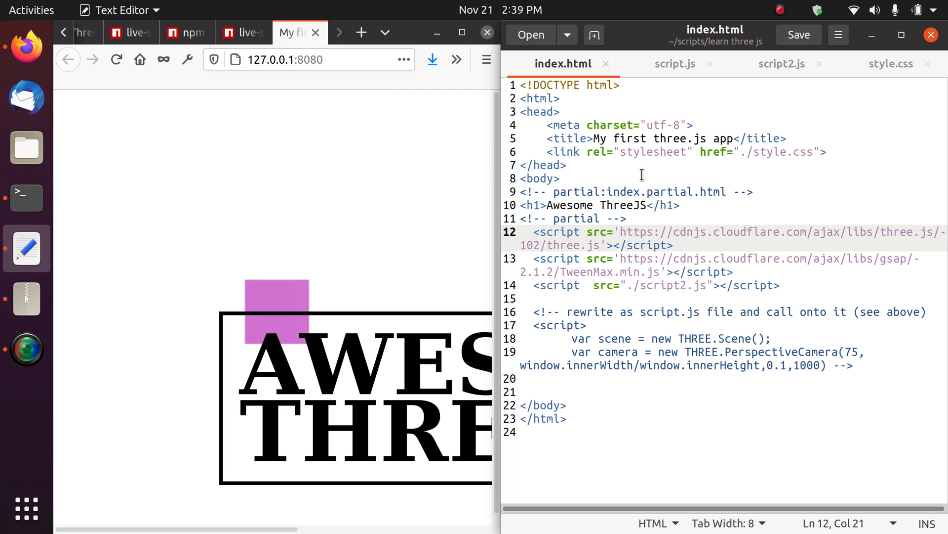
click(678, 64)
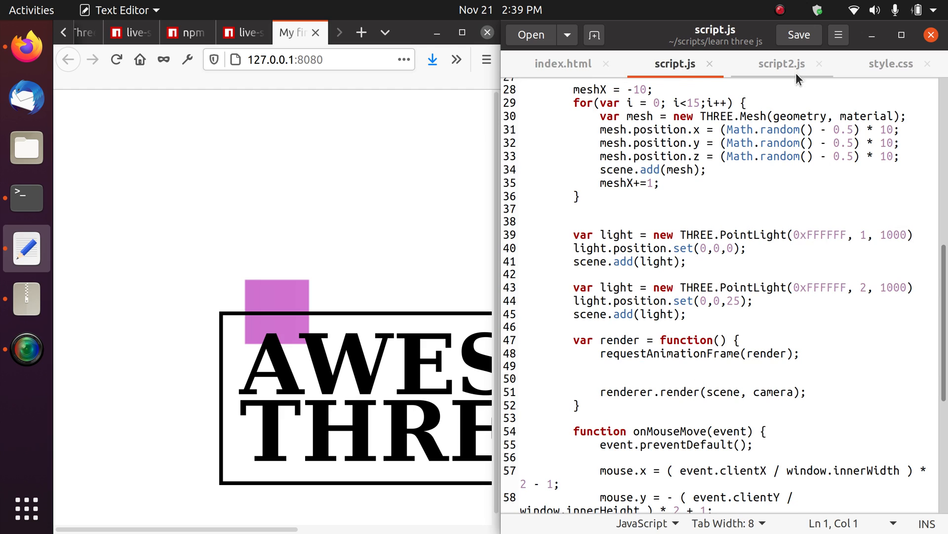
click(781, 67)
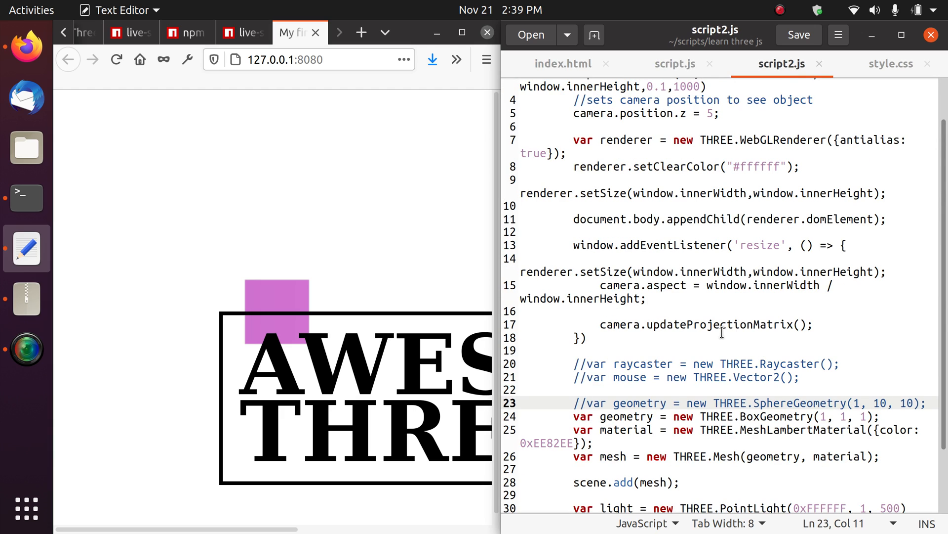
Uncomment the SphereGeometry line and comment out the BoxGeometry line.
key(BackSpace)
key(BackSpace)
key(Down)
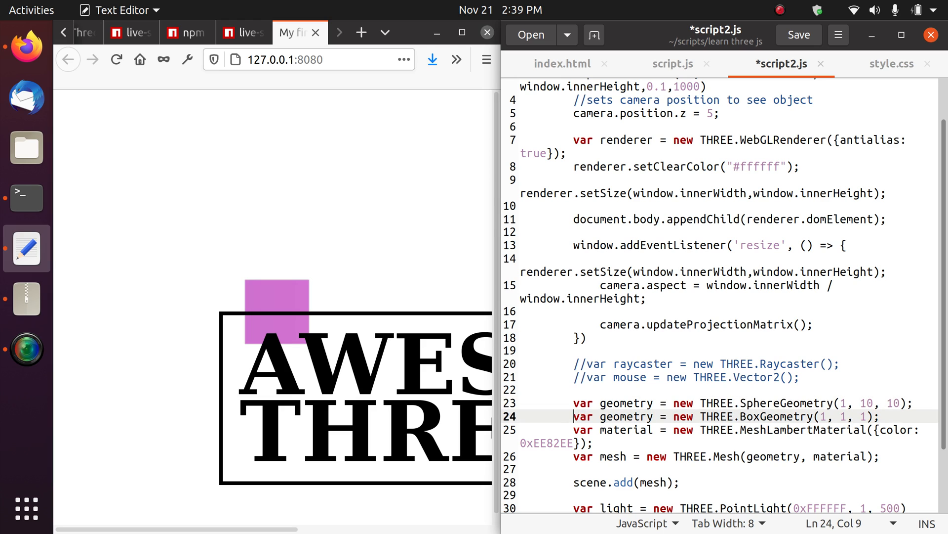
key(ctrl+z)
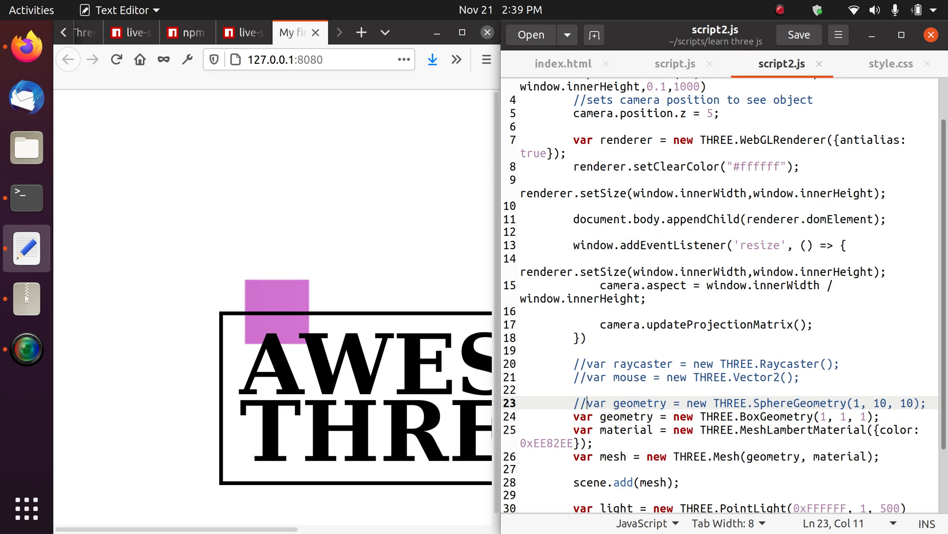
key(BackSpace)
key(BackSpace)
key(Up)
key(Down)
key(Down)
text(//)
key(End)
key(Down)
key(Down)
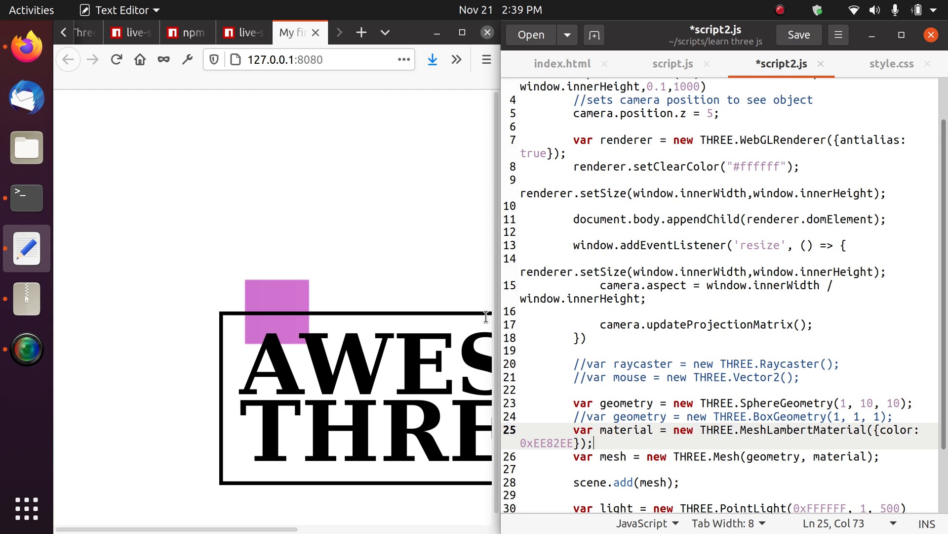
Save script2.js so the page reloads with the sphere, returning to index.html.
click(559, 63)
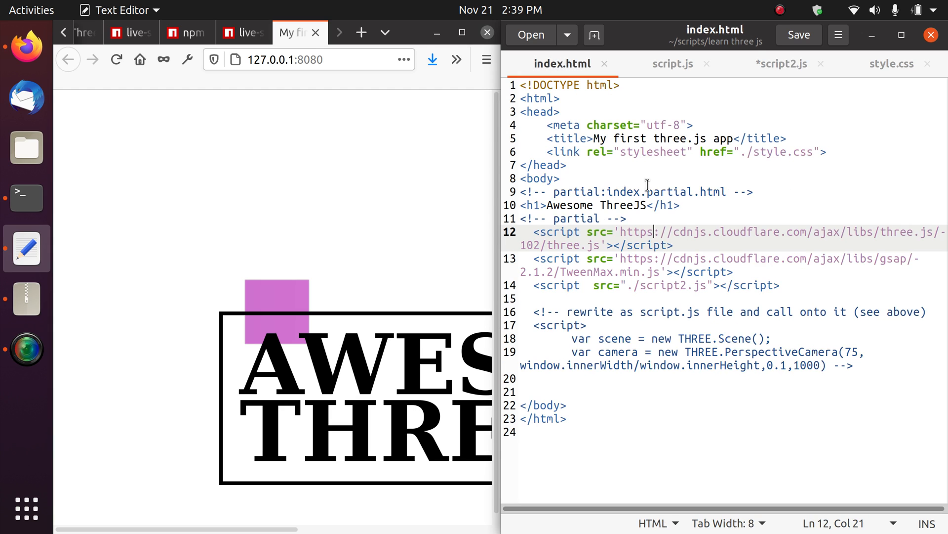
click(783, 64)
key(ctrl+s)
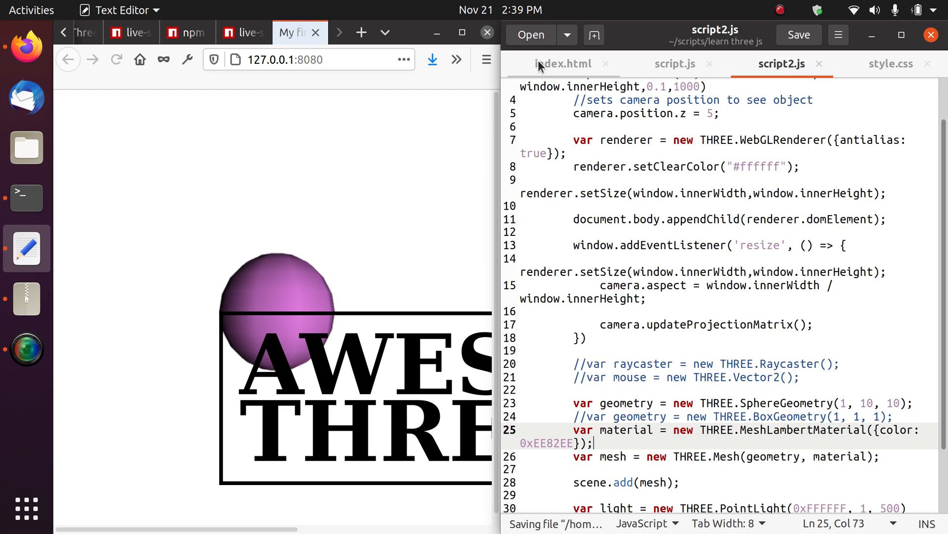
click(540, 67)
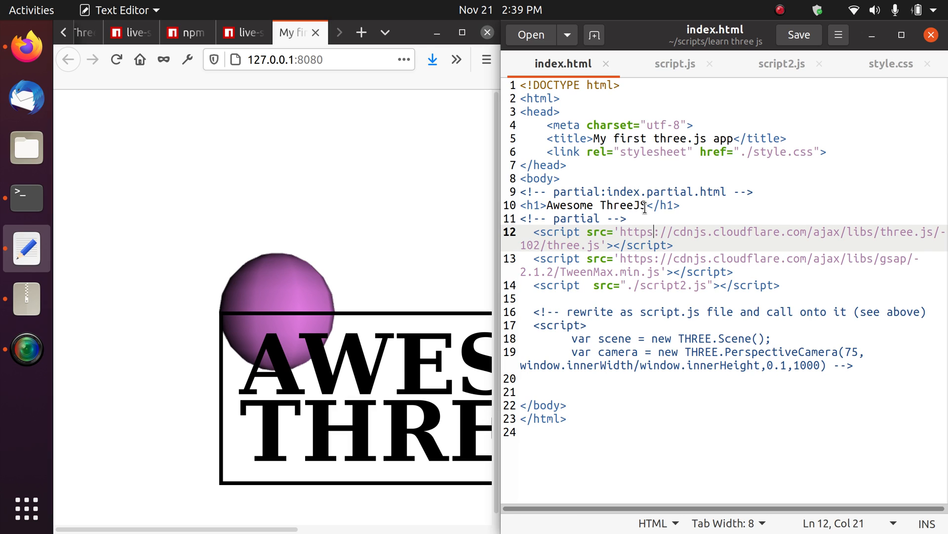
Replace the 'Awesome ThreeJS' heading text and save index.html.
drag(646, 206, 547, 206)
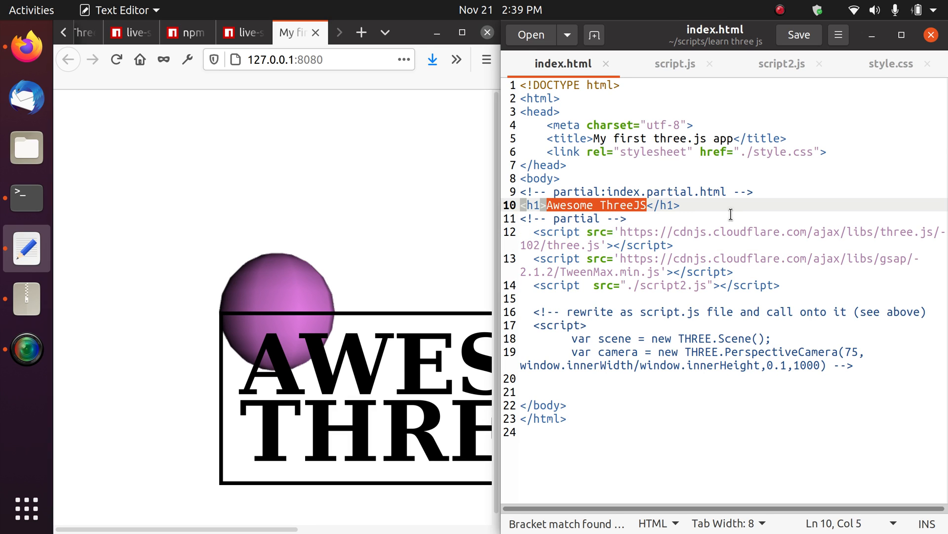
text(Andrew)
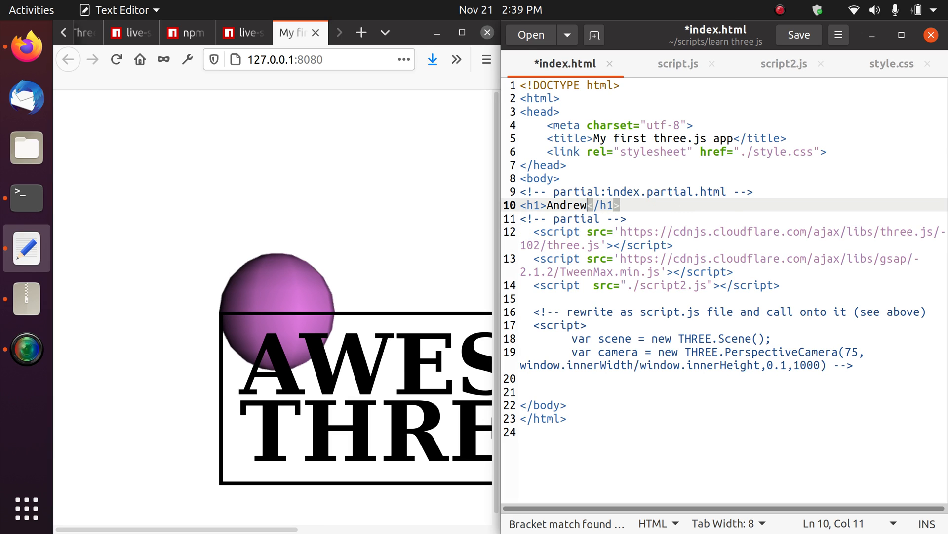
key(ctrl+d)
key(ctrl+z)
key(ctrl+s)
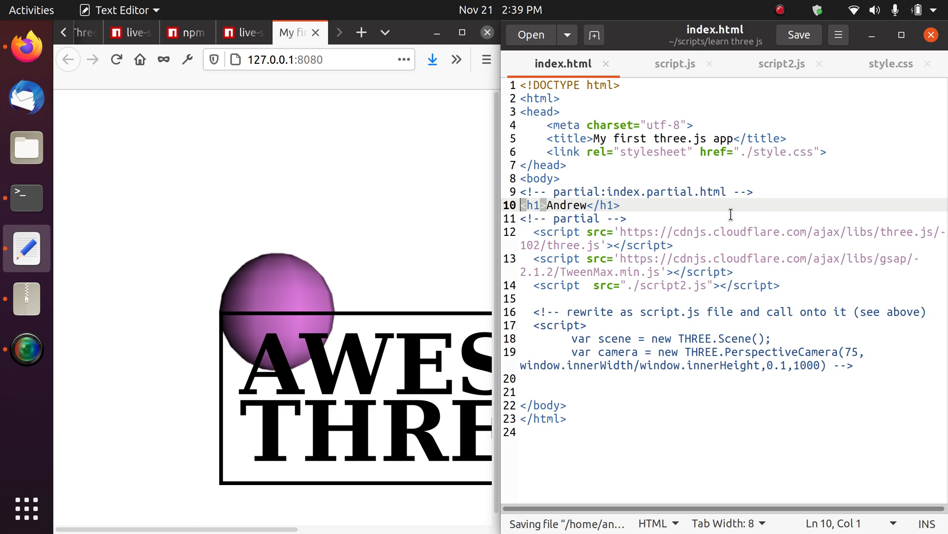
Change the heading to 'TY <3' and save so the live page shows it.
click(300, 529)
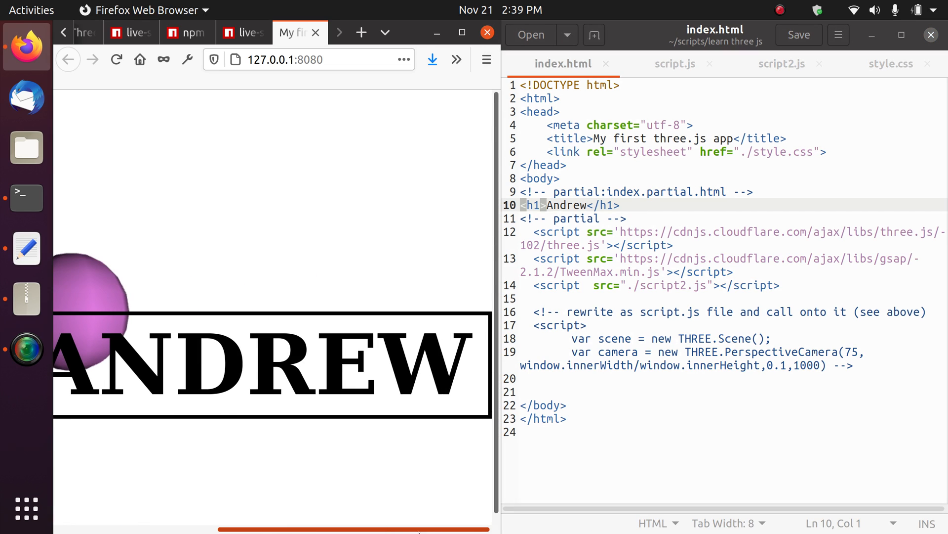
drag(300, 528, 297, 528)
drag(594, 202, 548, 205)
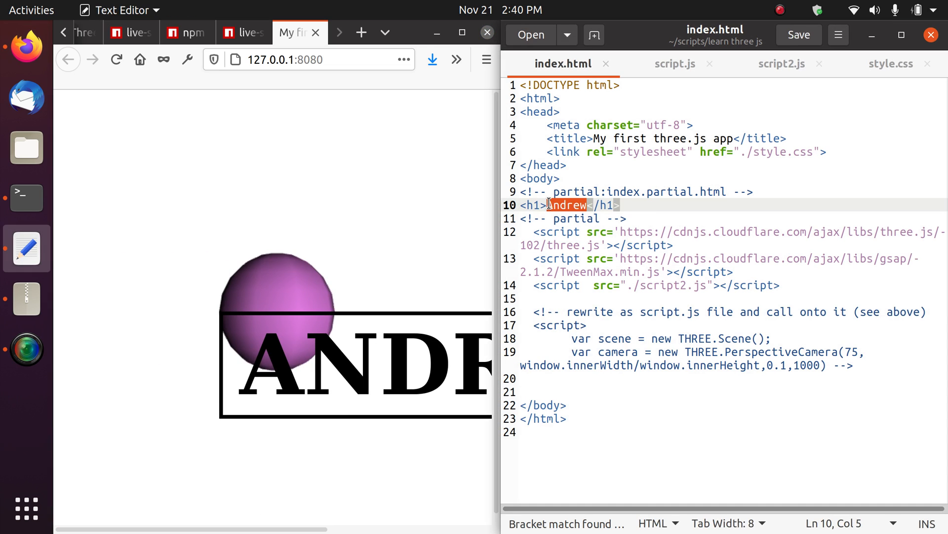
text(TY )
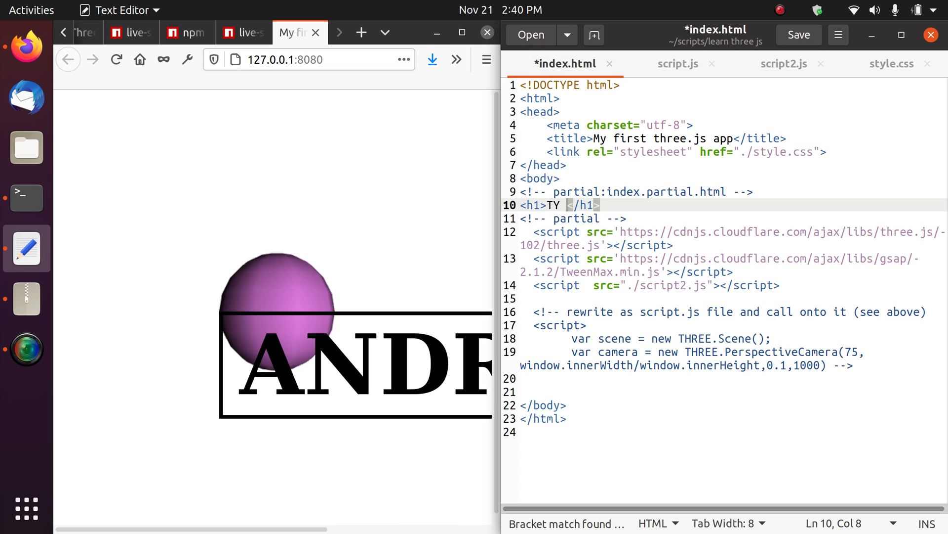
text(<3)
key(ctrl+s)
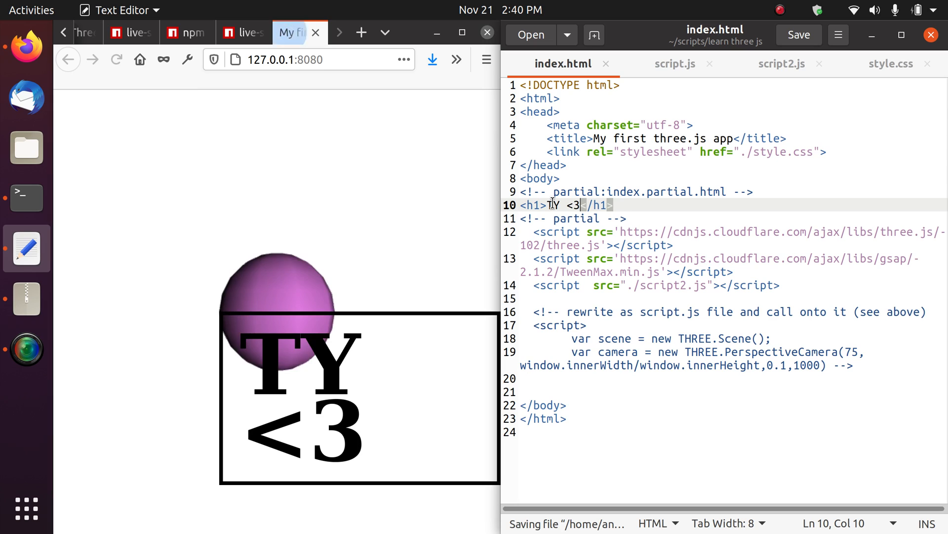